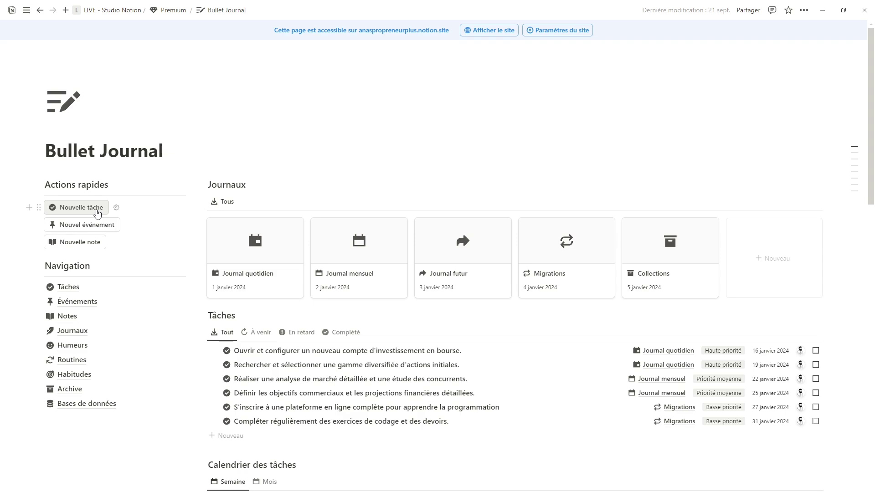
- Create a new task from the Bullet Journal quick actions and link it to Journal quotidien
left_click(97, 213)
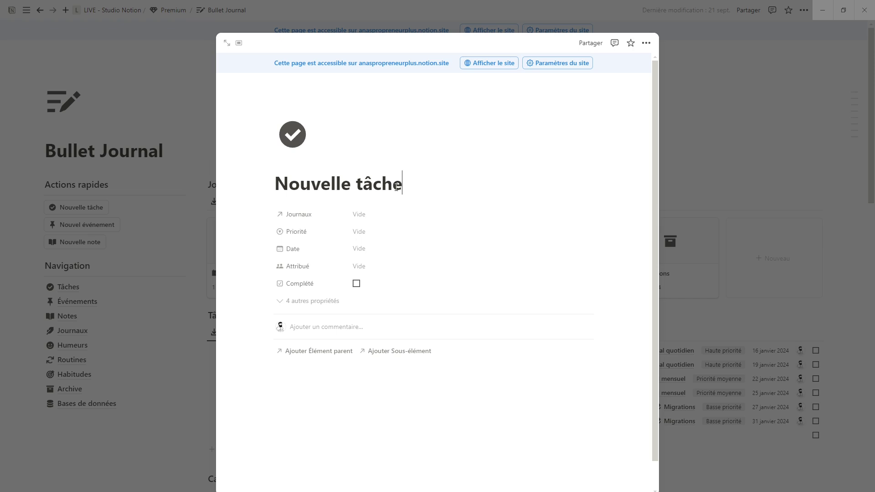
left_click(358, 215)
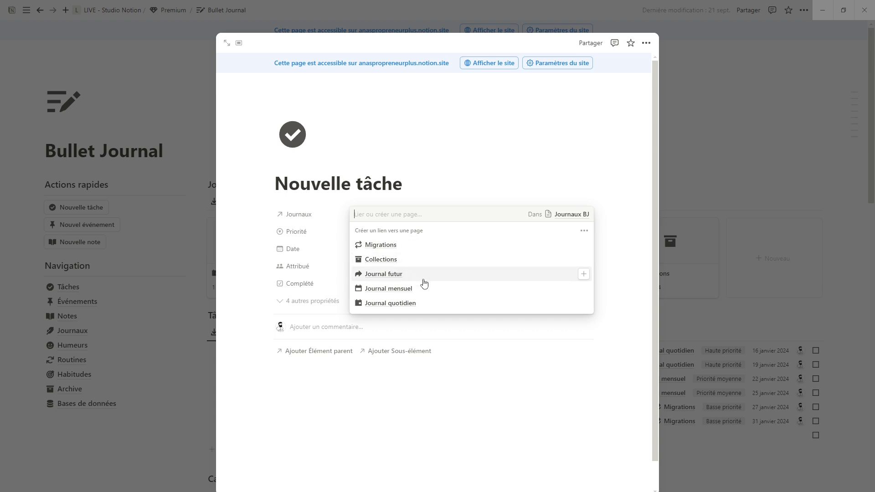
left_click(416, 302)
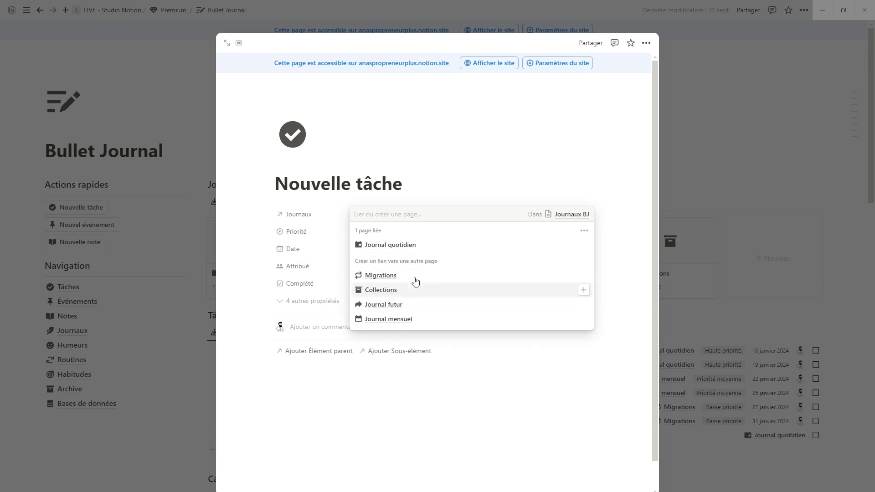
left_click(441, 179)
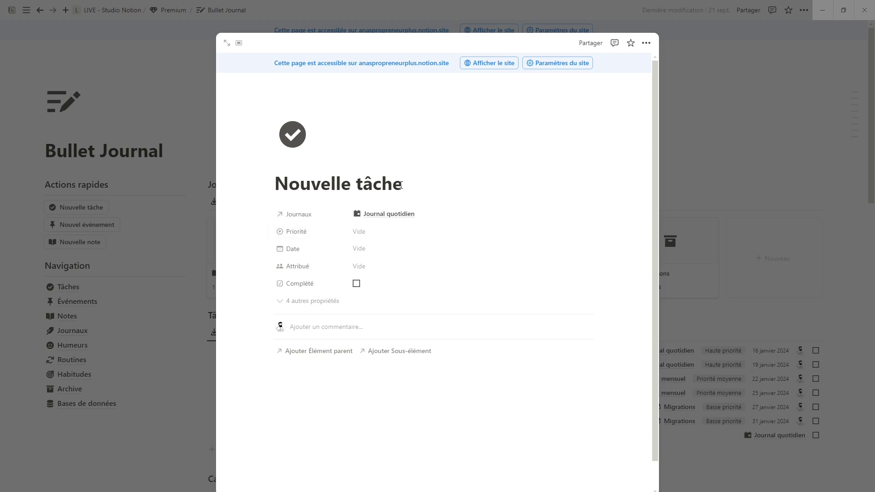
- Set the new task's priority to Haute priorité and its date to 15 October 2024
left_click(361, 233)
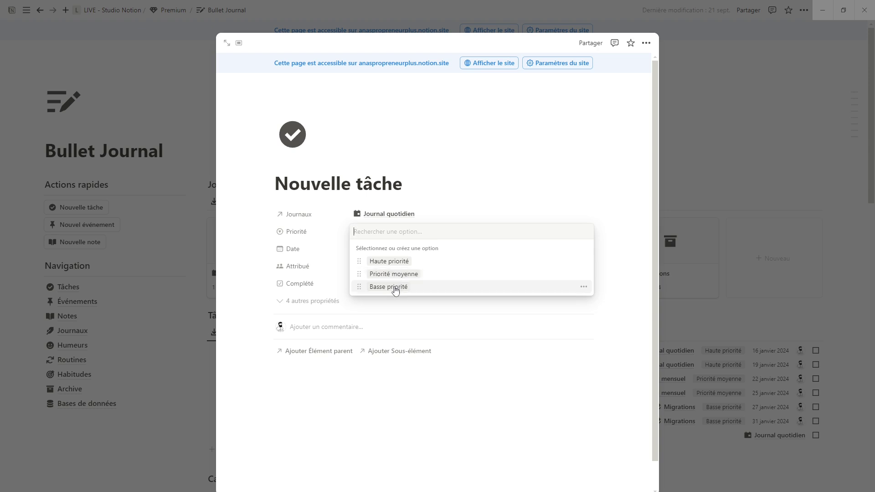
left_click(390, 261)
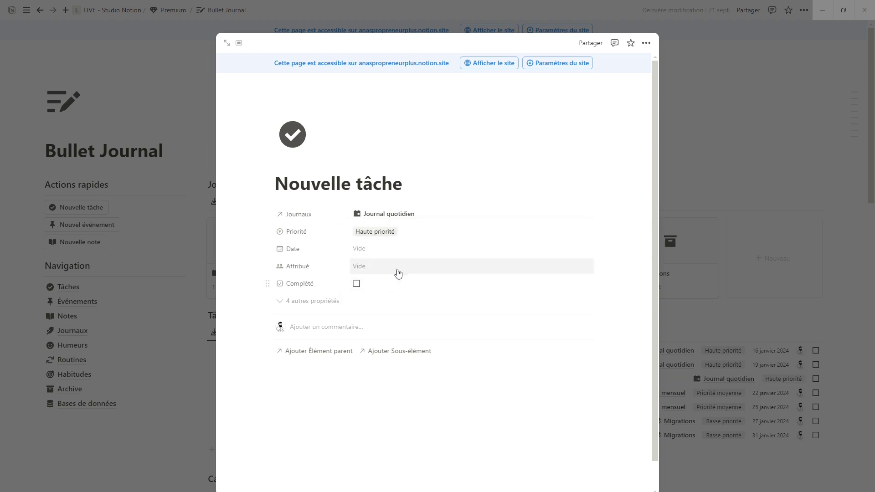
left_click(364, 257)
left_click(382, 344)
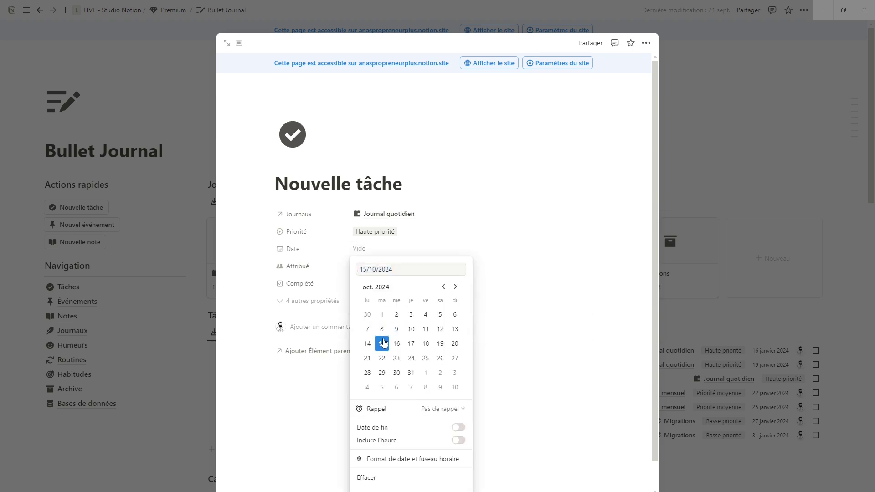
left_click(465, 183)
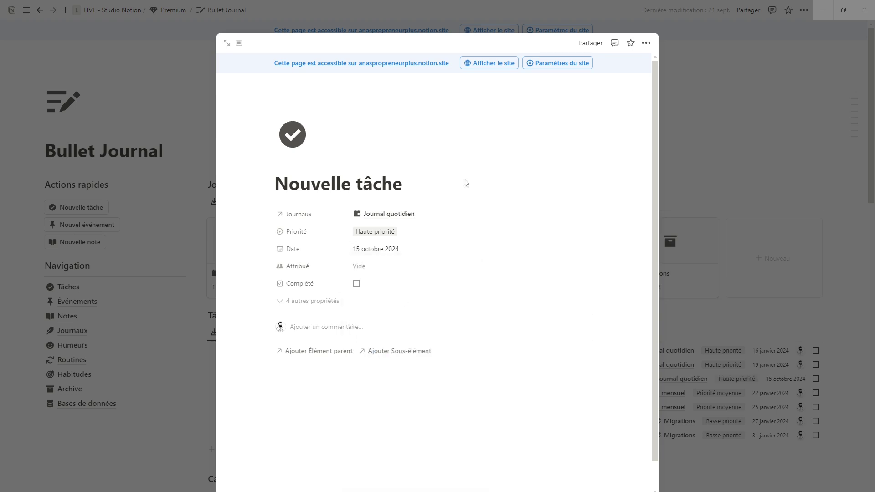
- Assign the new task to your own account and close its page
left_click(366, 268)
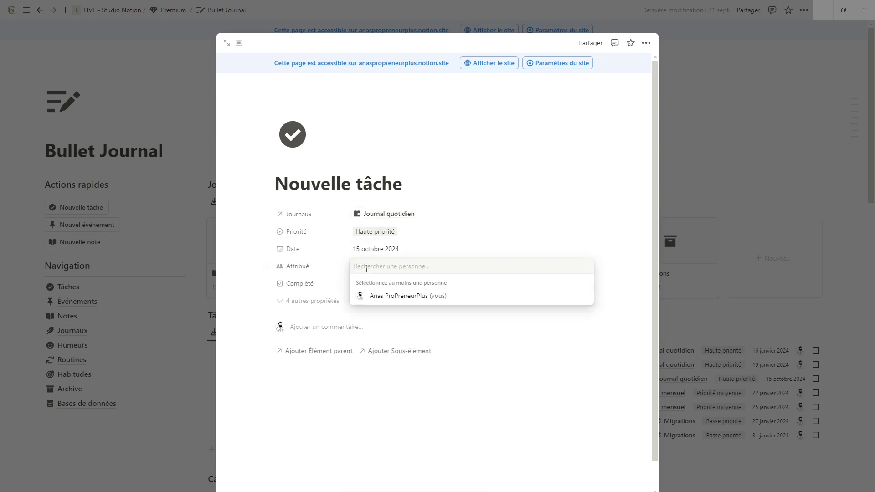
left_click(391, 297)
left_click(481, 234)
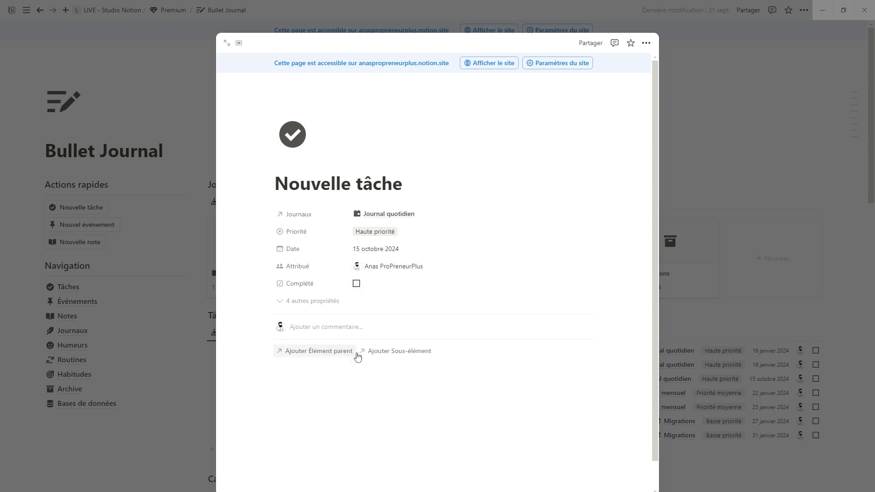
left_click(716, 166)
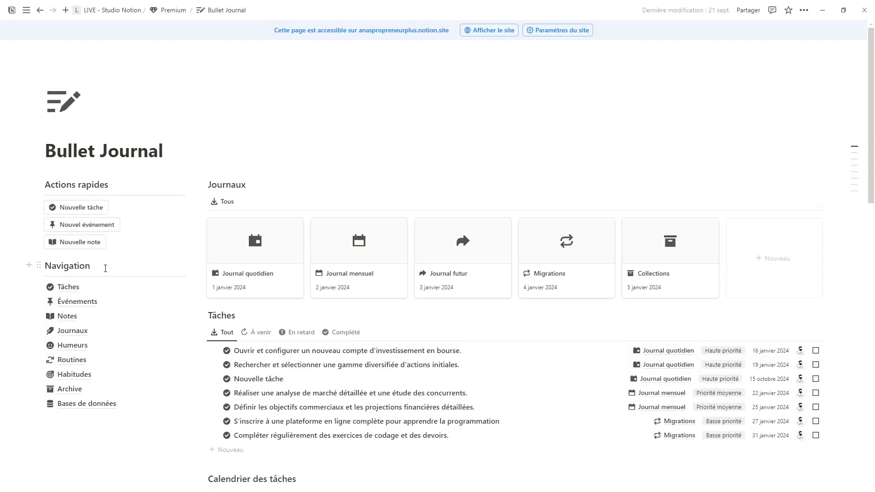
- On the Tâches page, set the task "Ouvrir et configurer un nouveau compte d'investissement en bourse" to Basse priorité and mark it complete
left_click(69, 287)
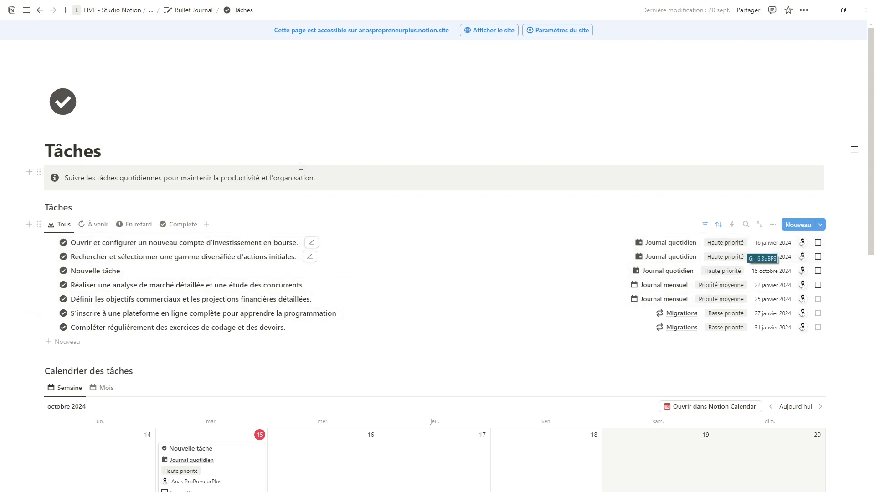
left_click(725, 243)
left_click(736, 298)
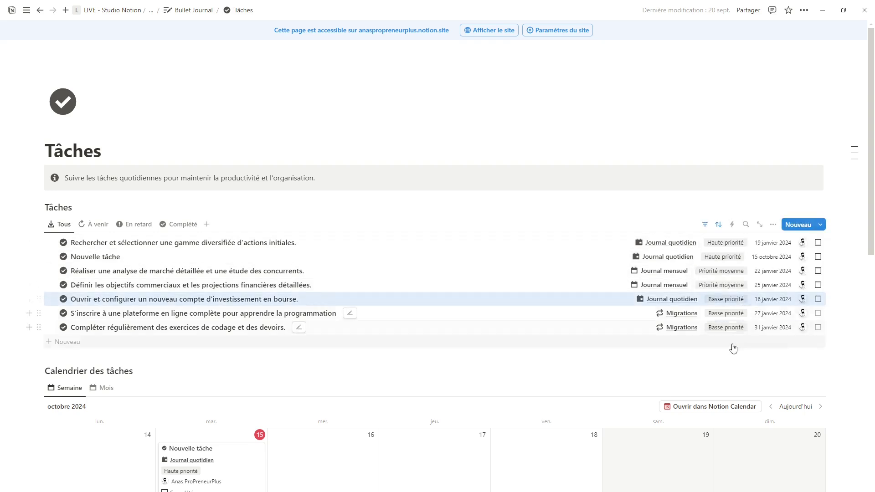
left_click(818, 299)
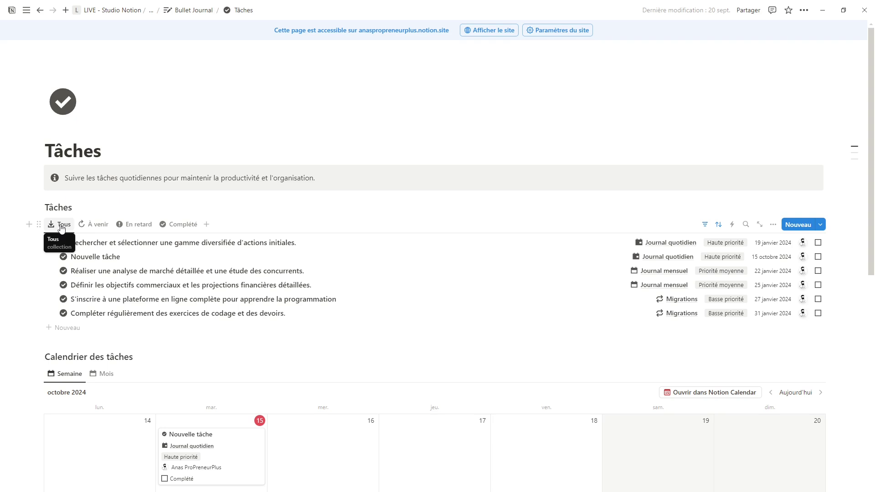
- Review the task list through its À venir, En retard and Complété views, and return to Tous
left_click(97, 225)
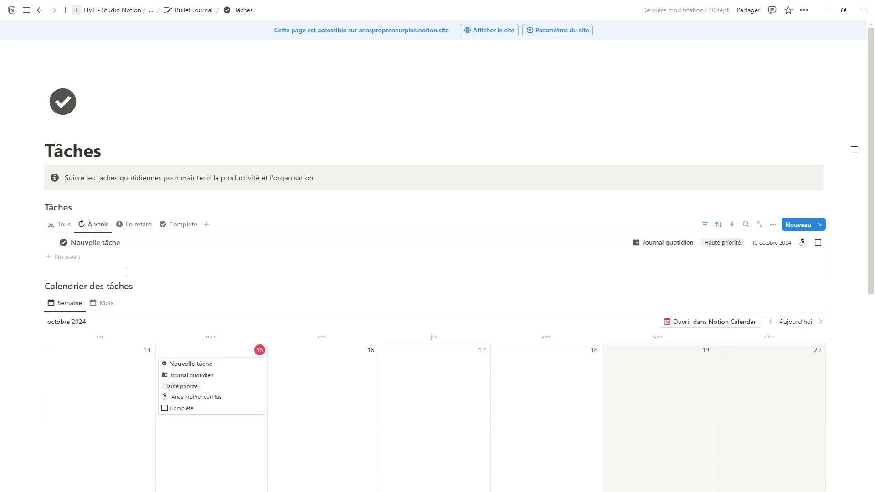
left_click(128, 228)
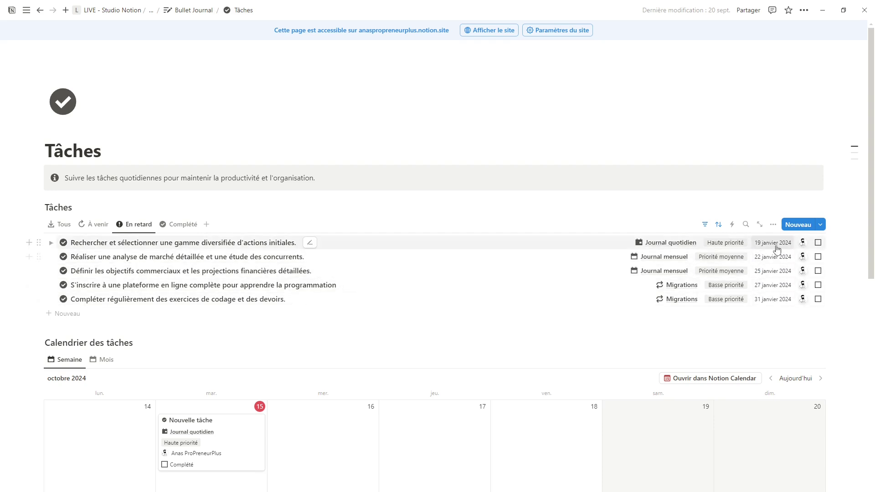
left_click(180, 224)
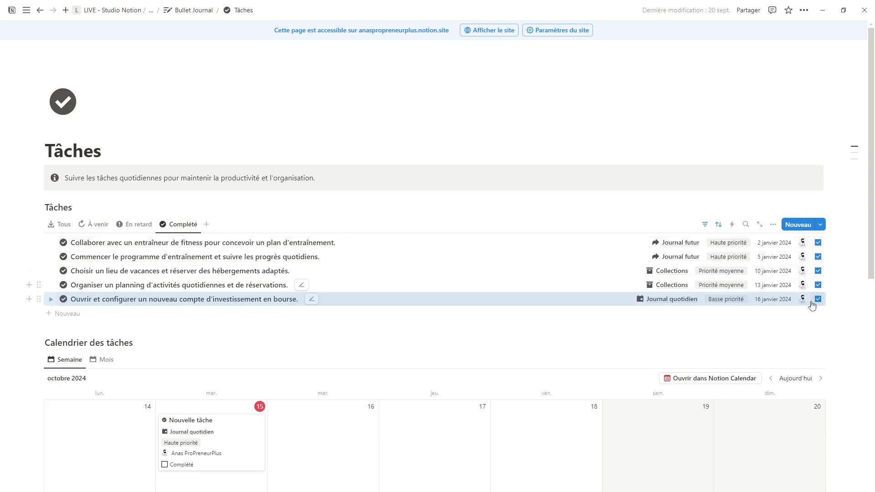
left_click(62, 224)
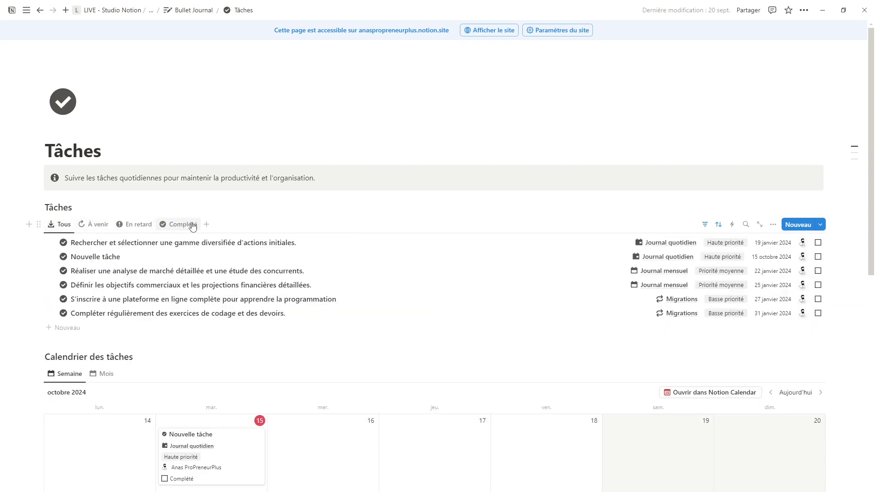
- Move Nouvelle tâche to 16 October in the weekly task calendar, and put it back on 15 October
scroll(193, 226, "down", 4)
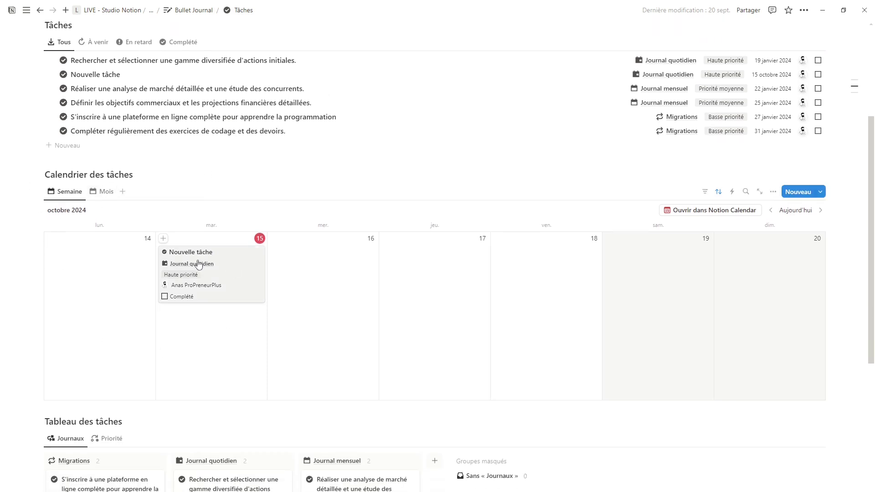
left_click_drag(198, 263, 322, 267)
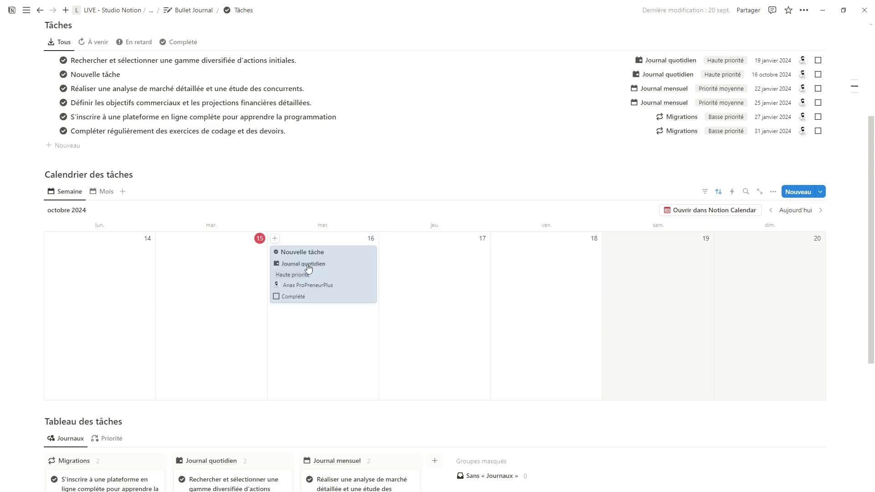
left_click_drag(304, 269, 218, 270)
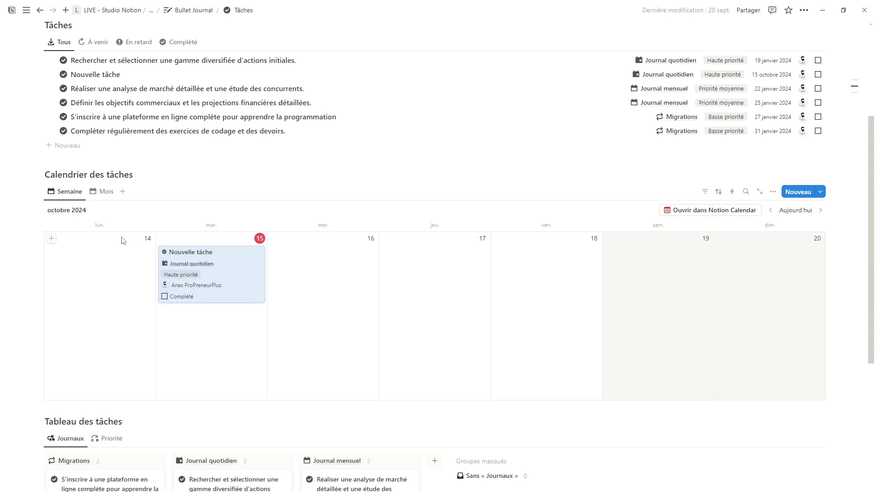
- View the task calendar by month and examine the task board grouped by journal
left_click(103, 192)
scroll(228, 287, "down", 3)
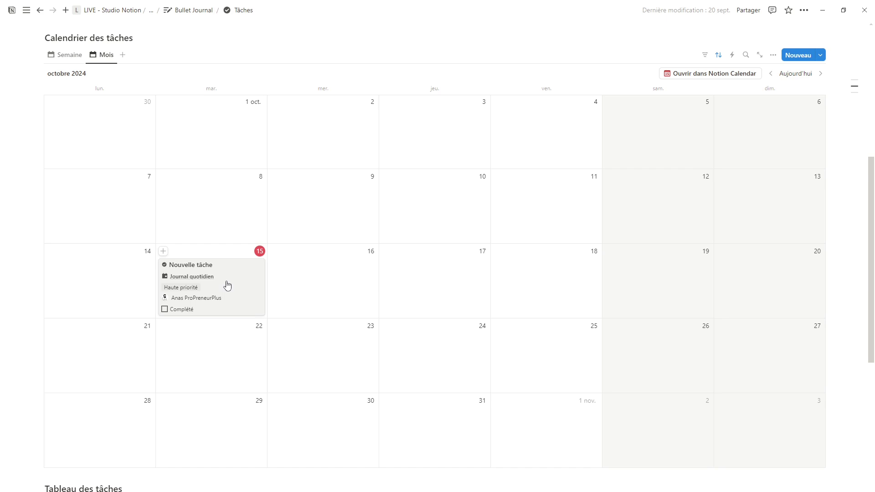
scroll(121, 229, "down", 7)
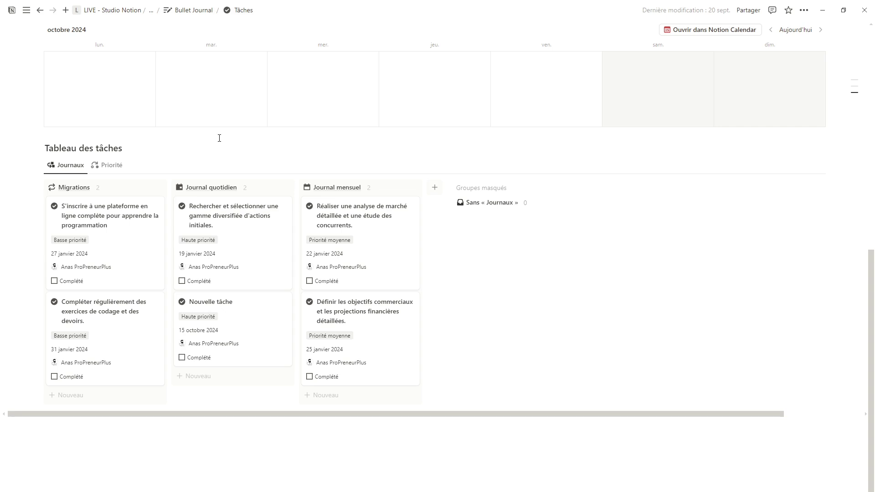
- Unmark the completed fitness trainer task in the Complété view and look at its card in the board grouped by journal
scroll(220, 138, "up", 8)
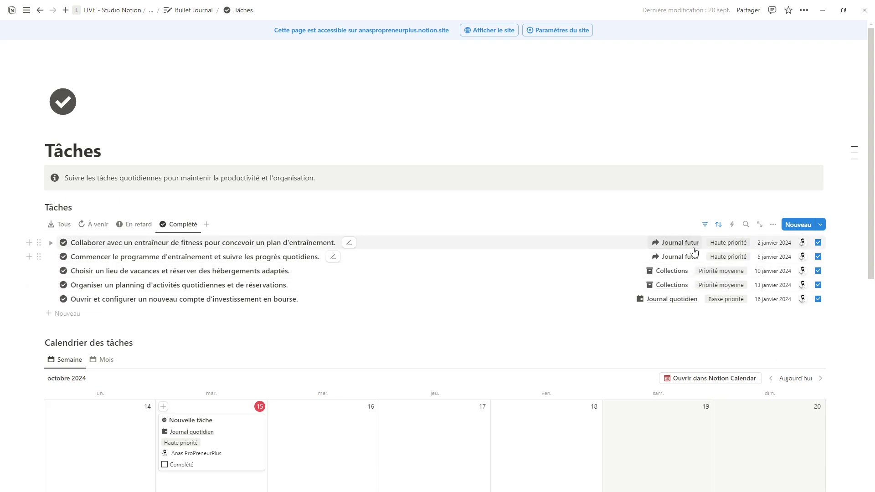
left_click(818, 242)
scroll(468, 308, "down", 8)
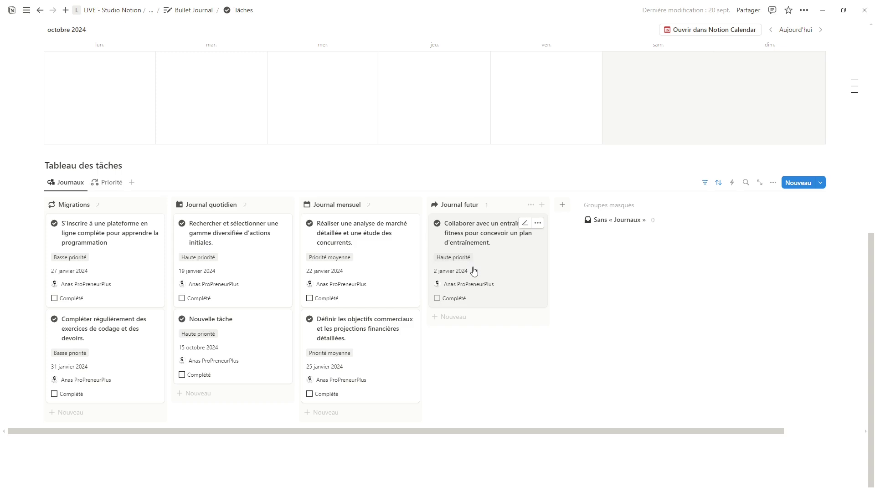
scroll(475, 273, "up", 5)
scroll(475, 348, "down", 4)
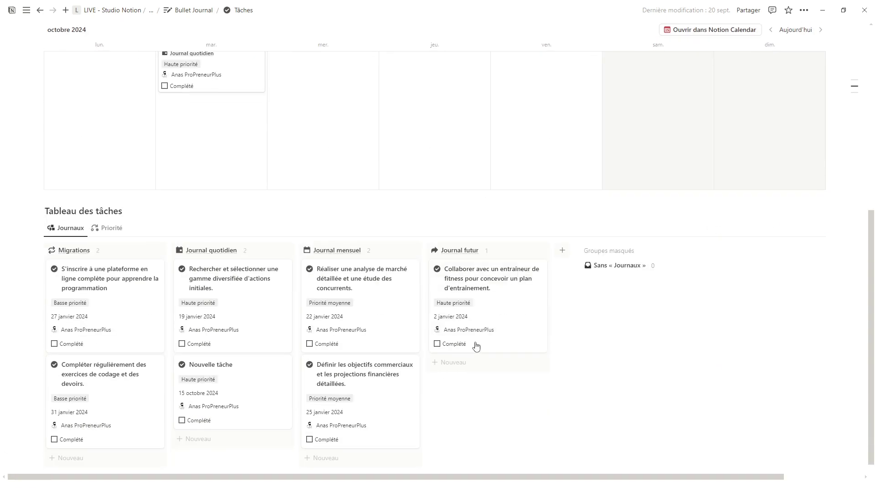
mouse_move(363, 412)
left_mouse_down()
mouse_move(481, 408)
mouse_move(484, 397)
mouse_move(357, 397)
left_mouse_up()
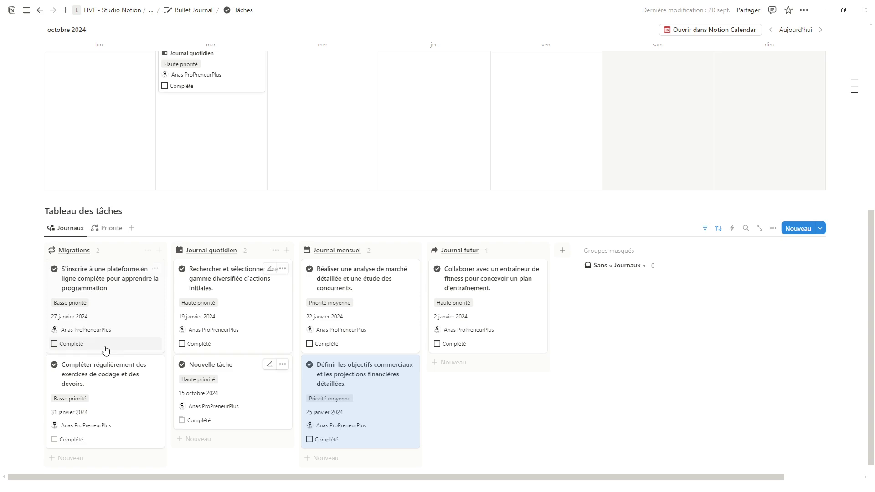
- Show the task board grouped by priority and mark the fitness trainer task as complete
left_click(110, 228)
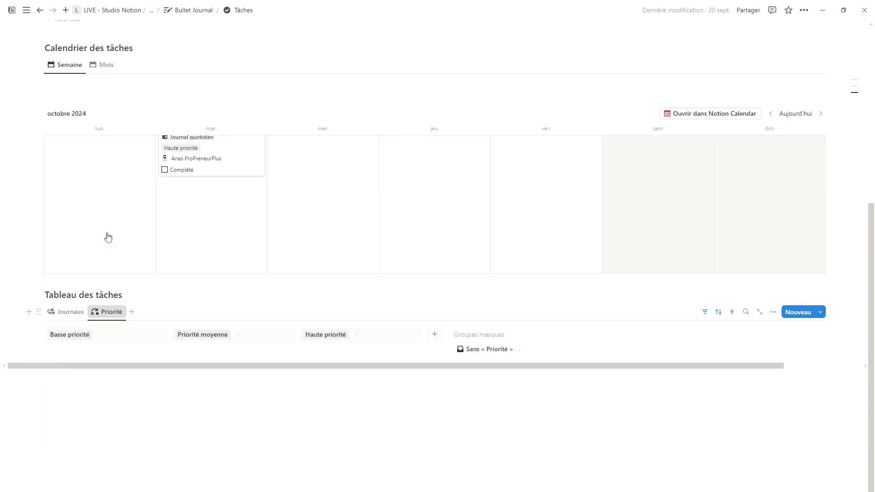
scroll(152, 294, "down", 3)
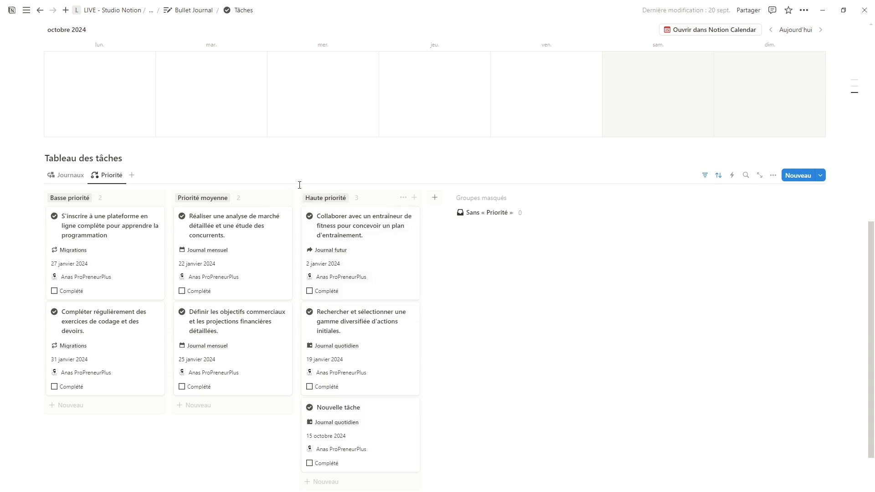
left_click(310, 291)
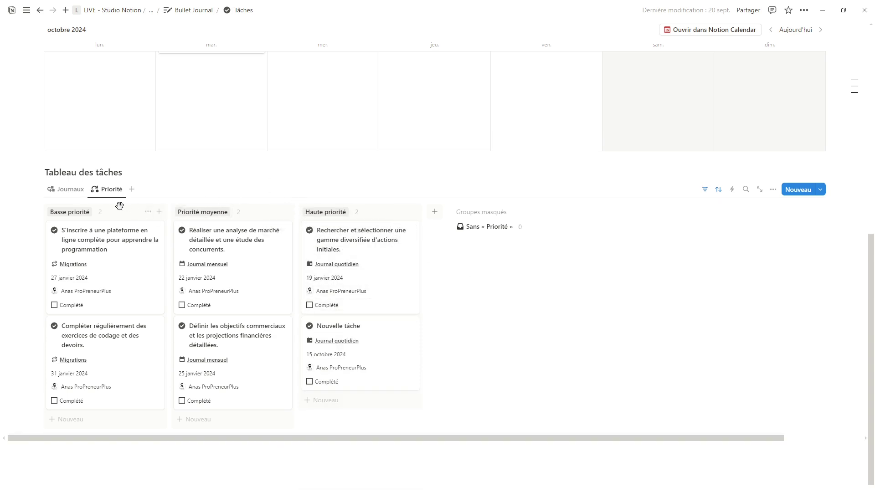
- Open the Événements page and view the Ateliers éducatifs category's details, closing them when done
scroll(76, 194, "up", 3)
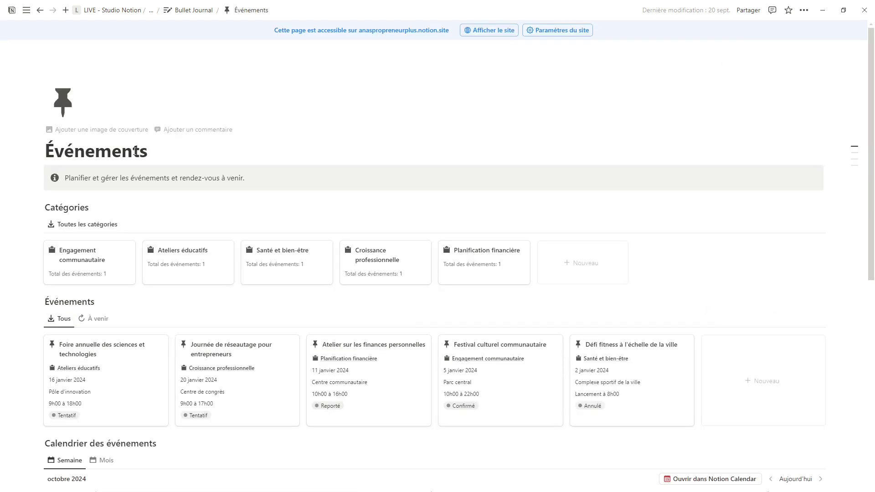
scroll(146, 152, "down", 1)
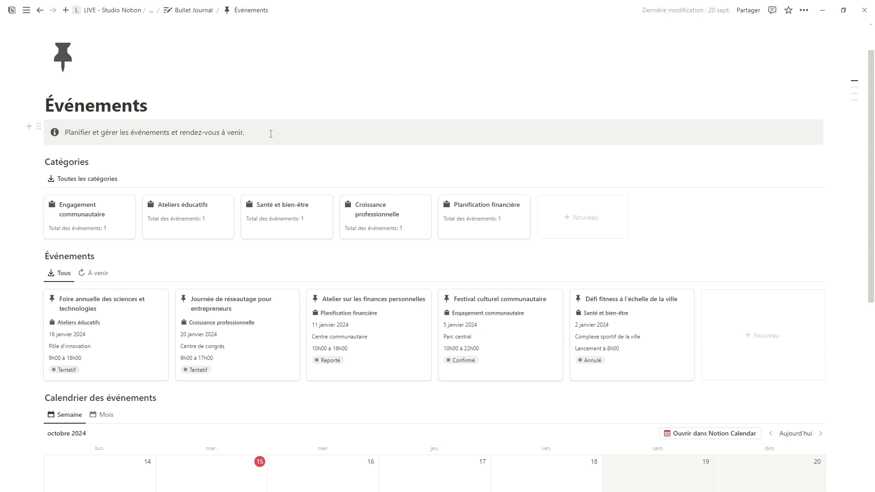
scroll(271, 134, "down", 1)
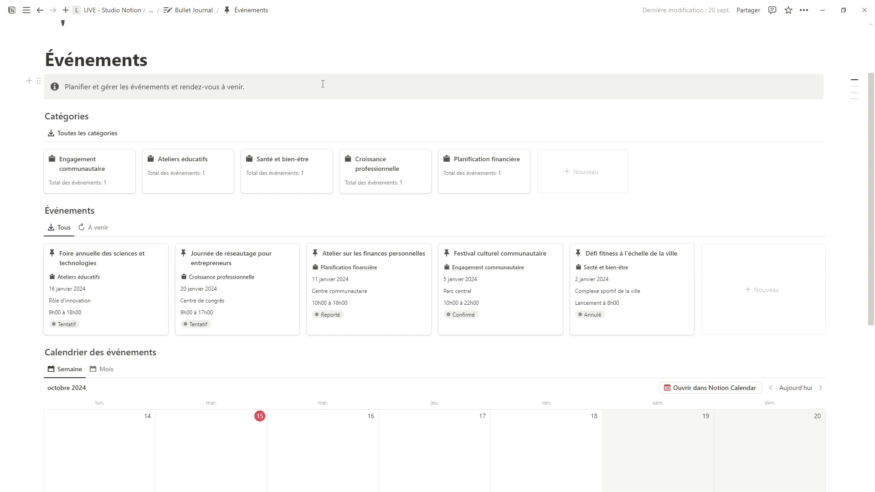
left_click(184, 166)
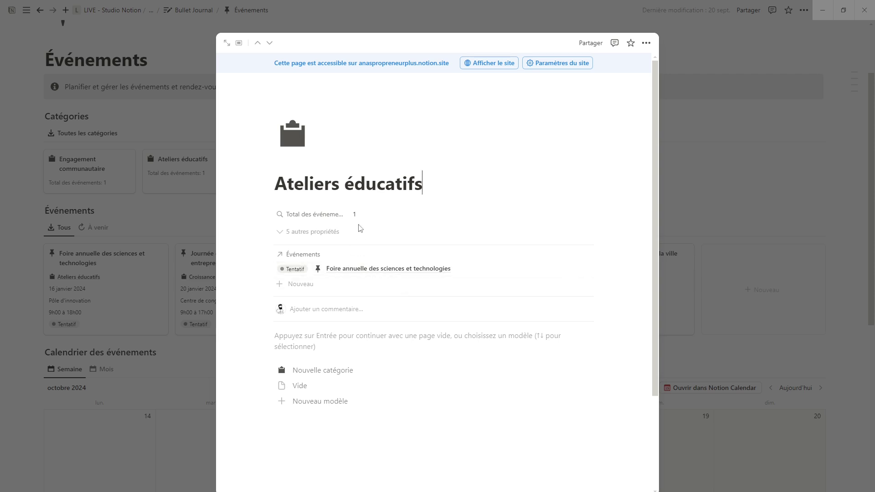
left_click(696, 146)
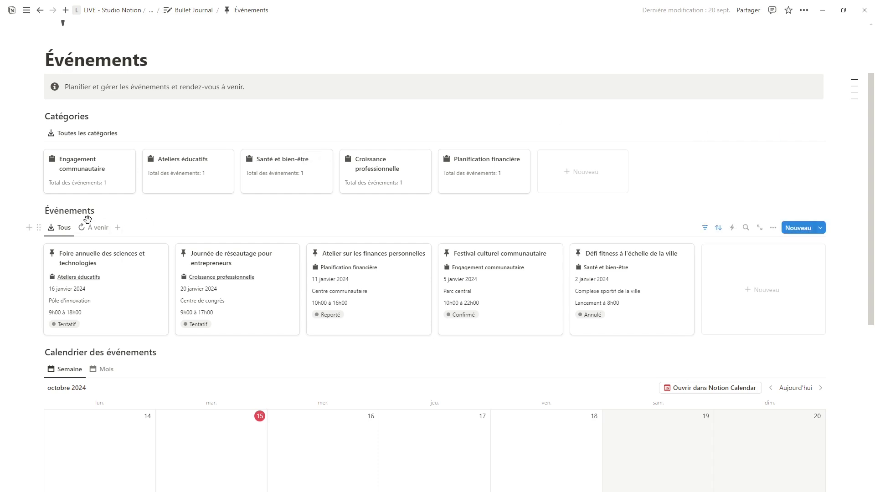
- View the status options of the Foire annuelle des sciences et technologies event without changing its status
scroll(85, 227, "down", 1)
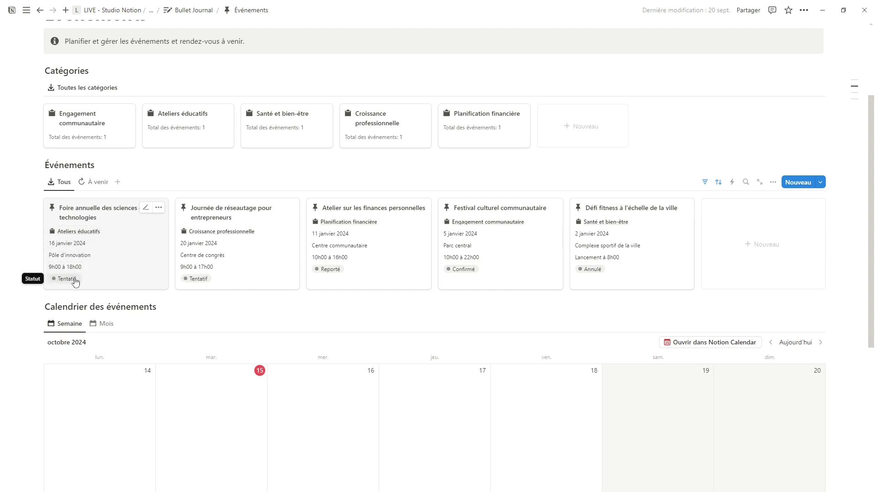
left_click(72, 278)
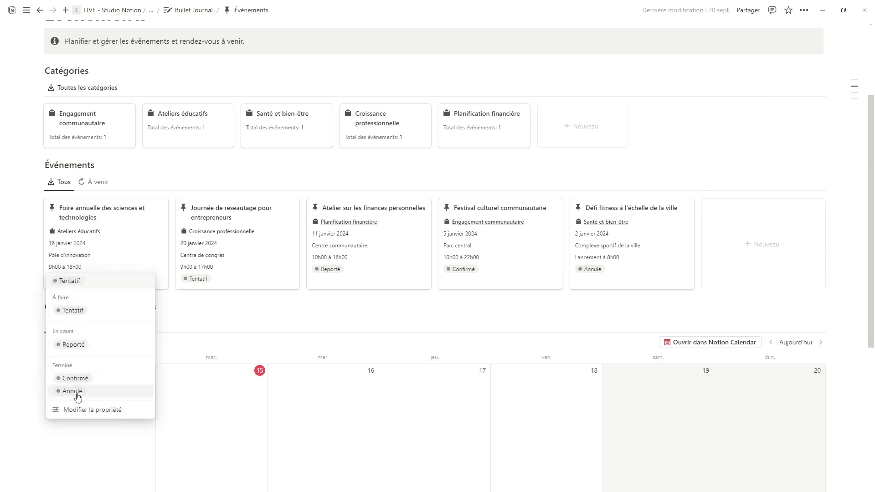
key("Escape")
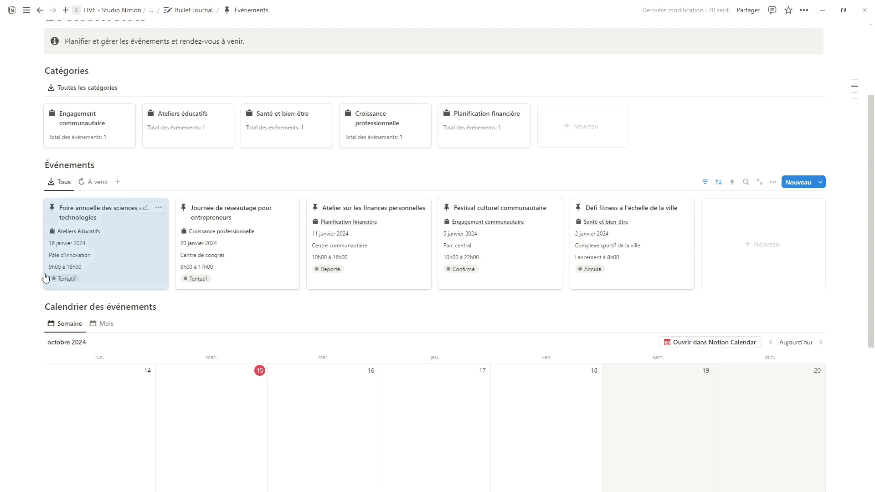
left_click(32, 273)
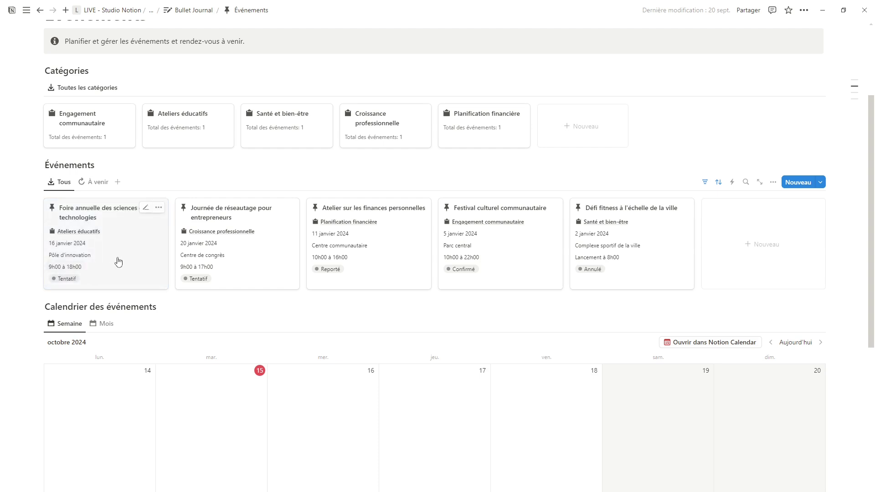
- Look through the Foire annuelle des sciences et technologies event's details, close them, and check the À venir view before returning to Tous
left_click(108, 216)
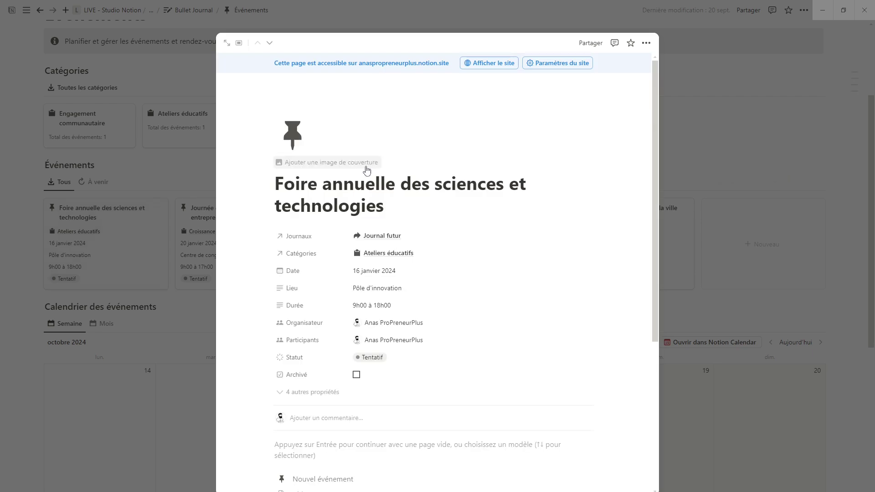
scroll(365, 206, "down", 2)
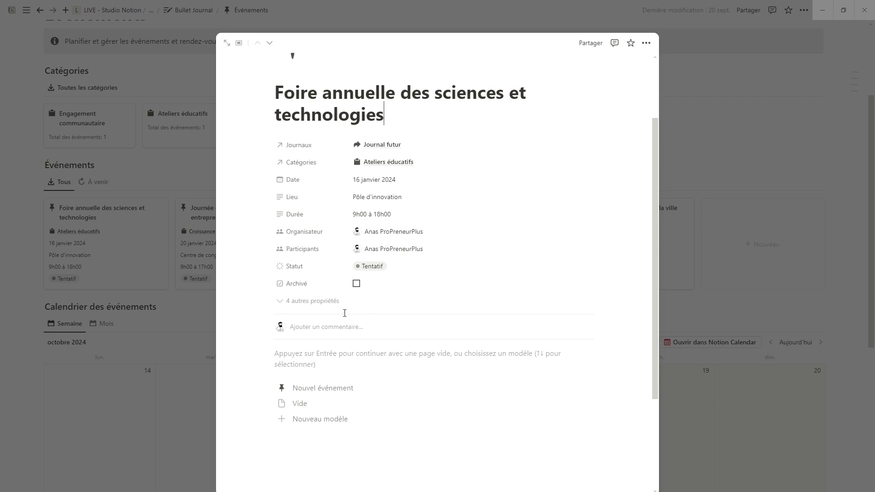
left_click(211, 352)
left_click(94, 182)
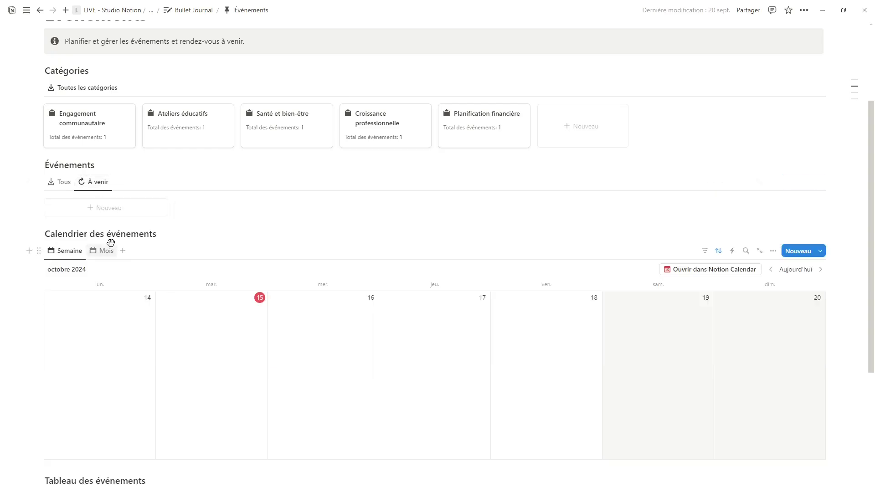
left_click(61, 182)
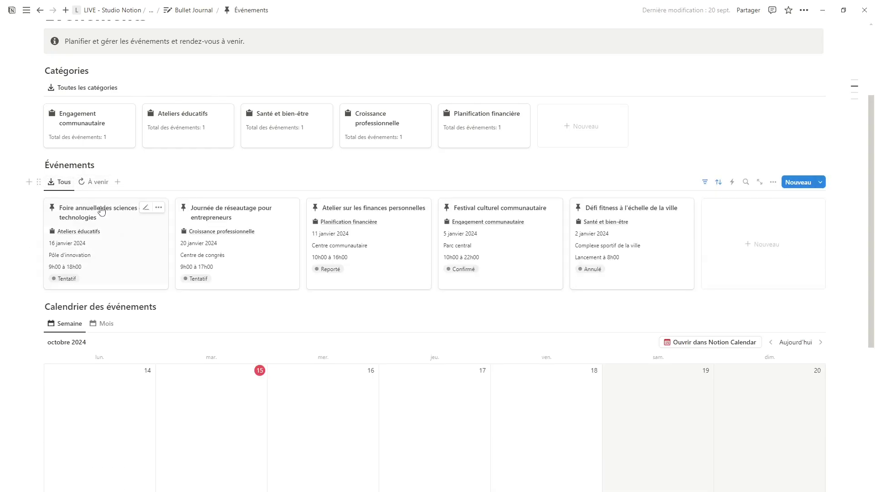
- Create a new event on 15 October 2024 in the weekly events calendar and move it to 16 October
scroll(104, 216, "down", 4)
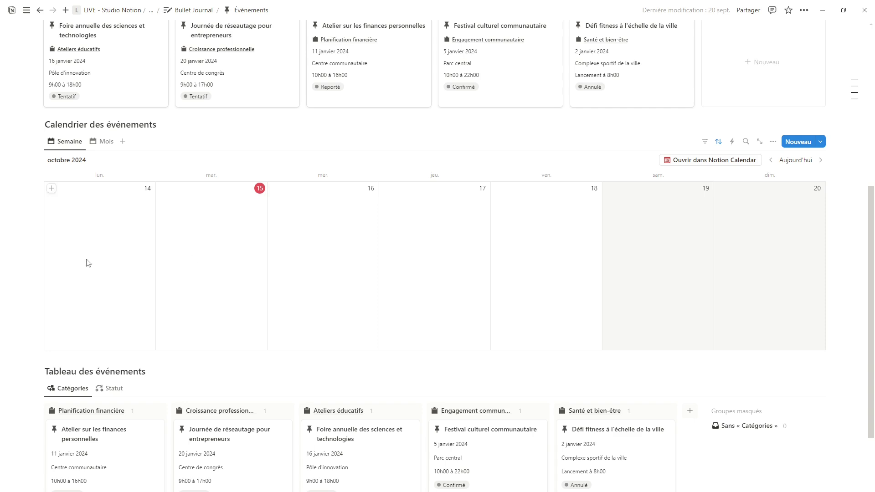
left_click(164, 188)
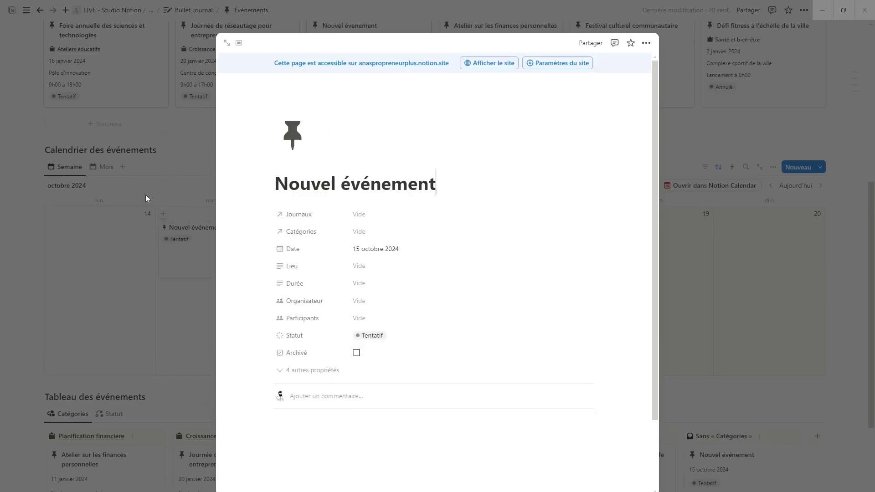
left_click(146, 199)
left_click_drag(196, 230, 292, 241)
- Show the events calendar by month, move the new event to 9 October 2024, and return to the weekly view
left_click(98, 173)
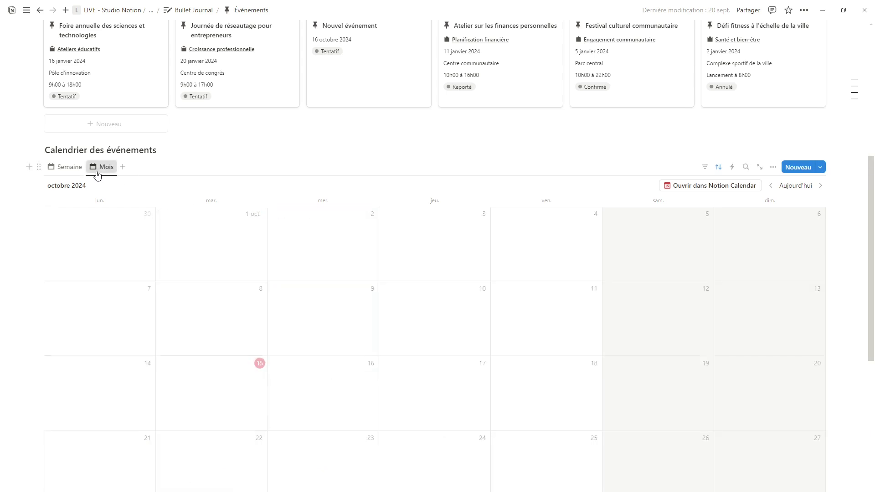
left_click_drag(289, 399, 297, 305)
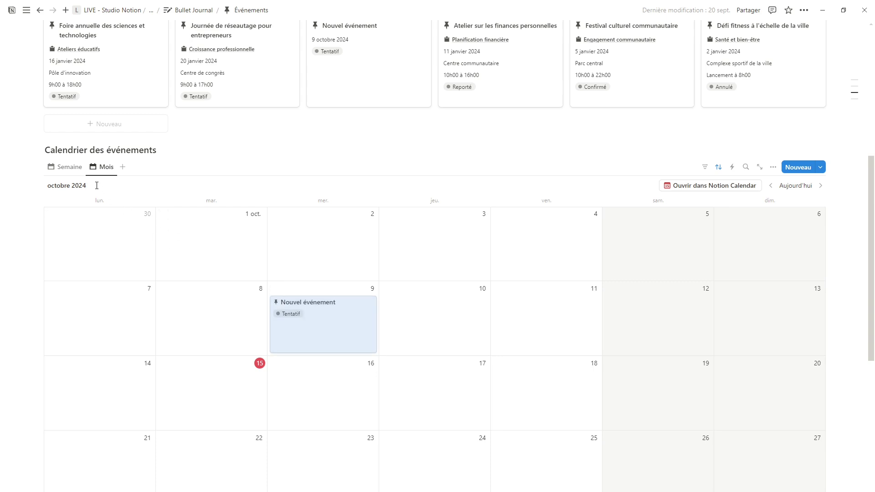
left_click(65, 168)
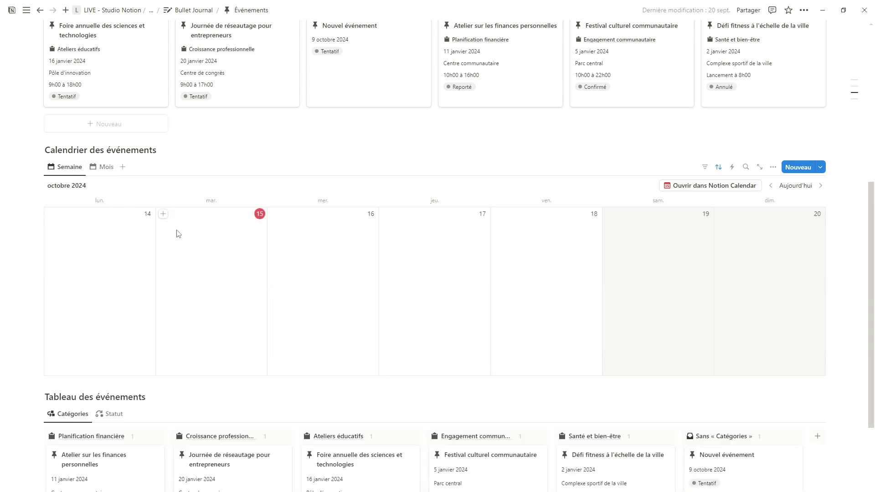
- Move the new event into the Santé et bien-être category on the events board and return it to Sans « Catégories »
scroll(178, 233, "down", 4)
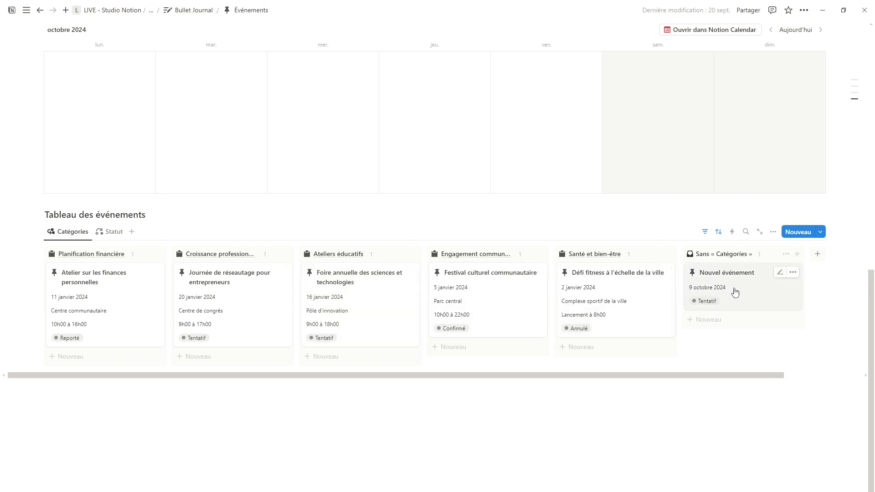
left_click_drag(735, 282, 607, 348)
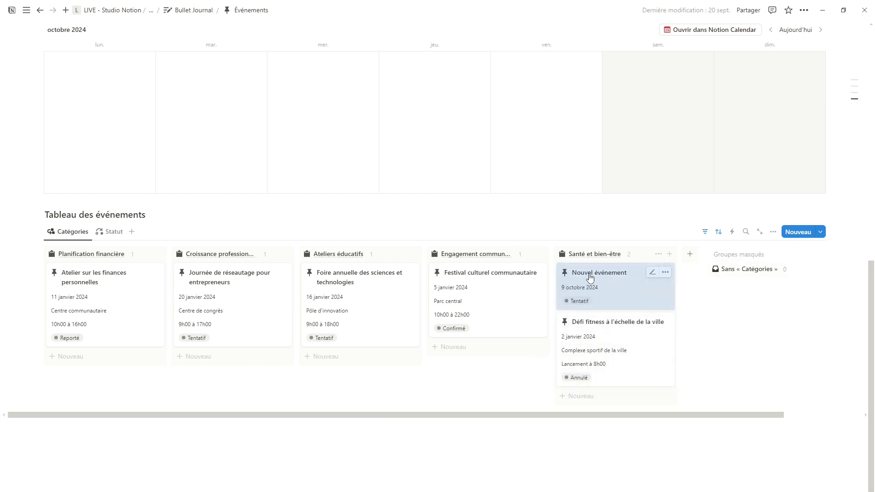
left_click_drag(591, 277, 729, 269)
- Show the events board grouped by status and move the new event from Tentatif to Confirmé
left_click(111, 232)
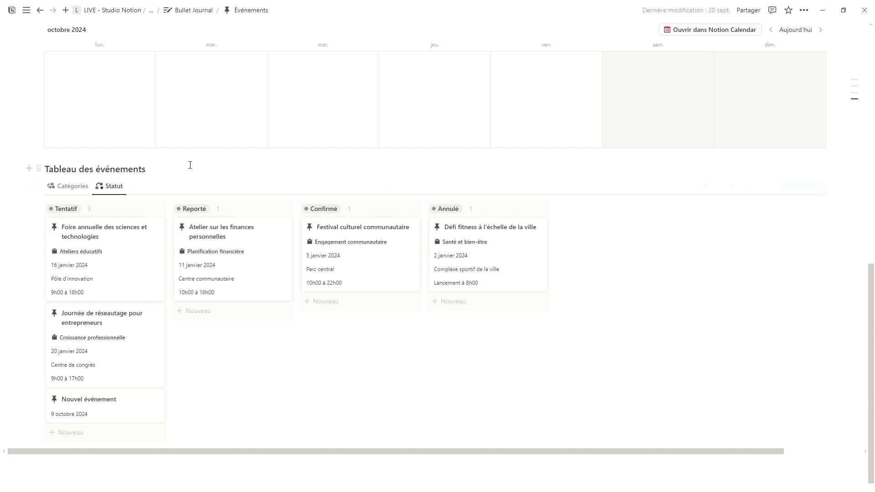
left_click_drag(98, 392, 360, 319)
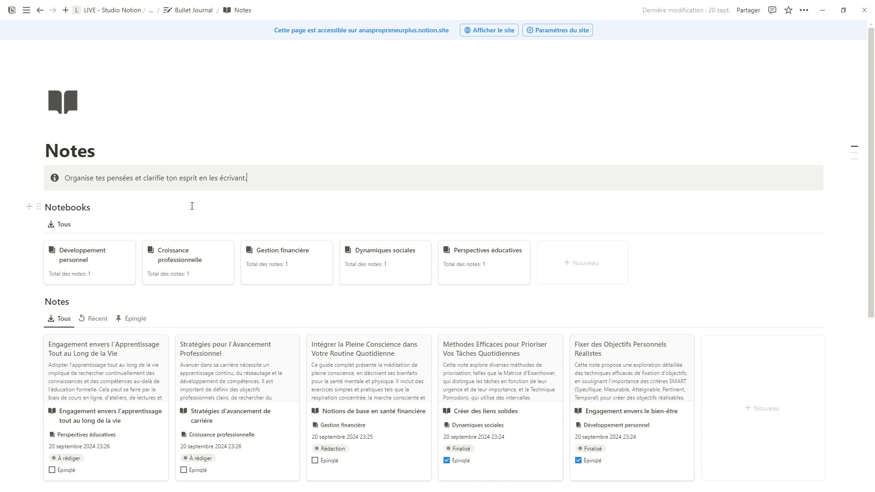
- On the Notes page, view the Croissance professionnelle notebook and its note Stratégies d'avancement de carrière, closing the details when done
left_click(175, 267)
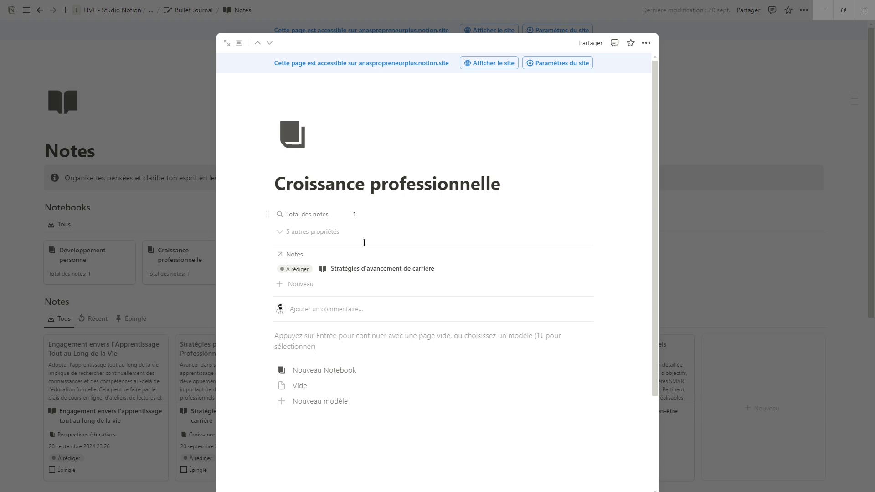
left_click(372, 273)
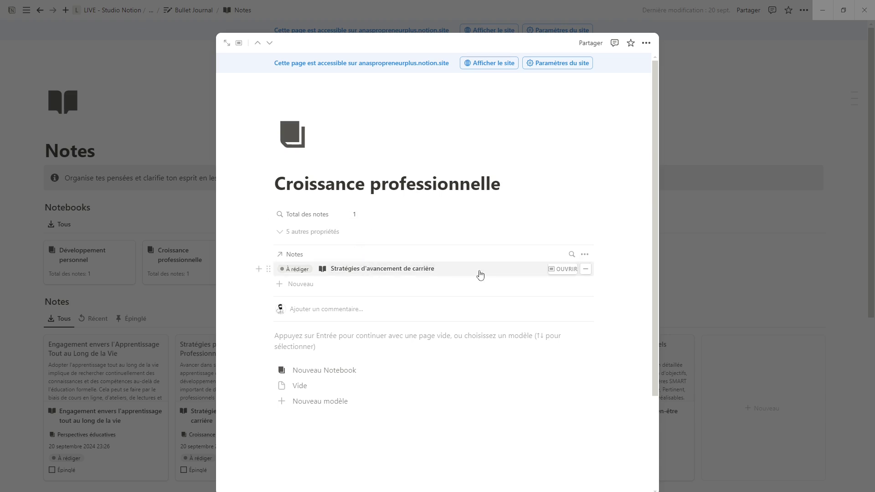
left_click(562, 270)
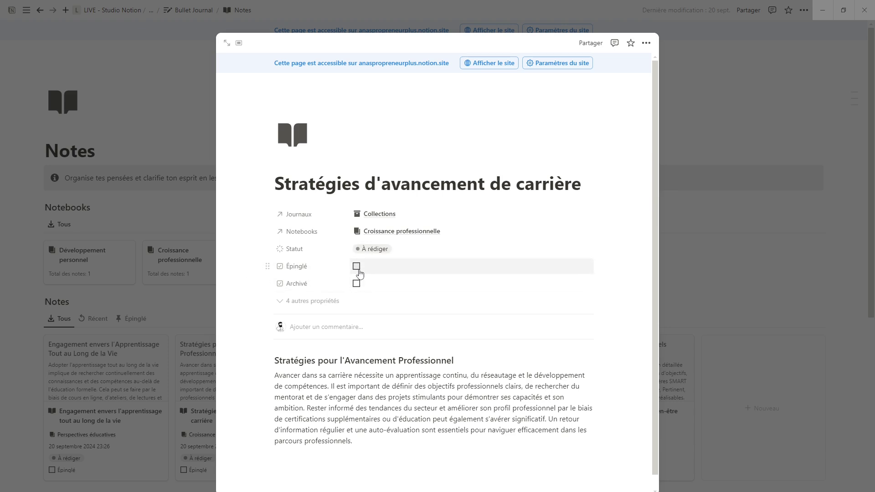
left_click(726, 275)
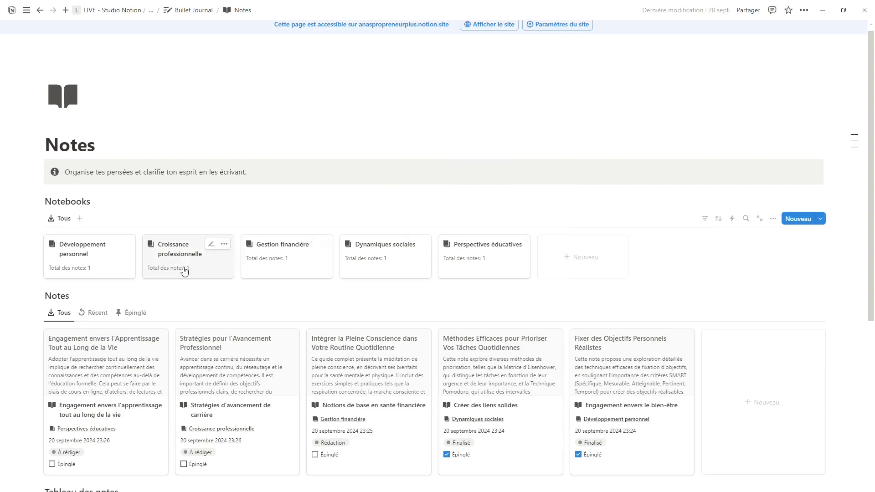
- Check the Récent view of the notes and show the notes board grouped by status
scroll(182, 269, "down", 3)
left_click(93, 182)
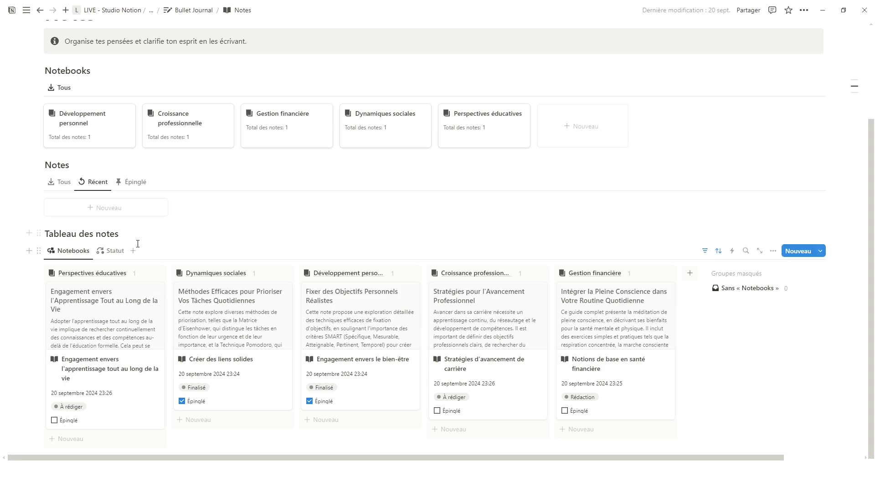
scroll(145, 239, "down", 4)
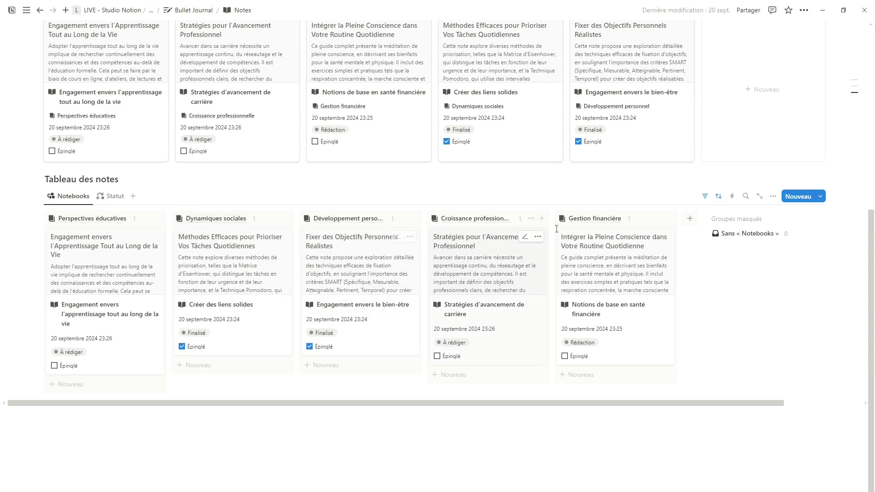
left_click(113, 196)
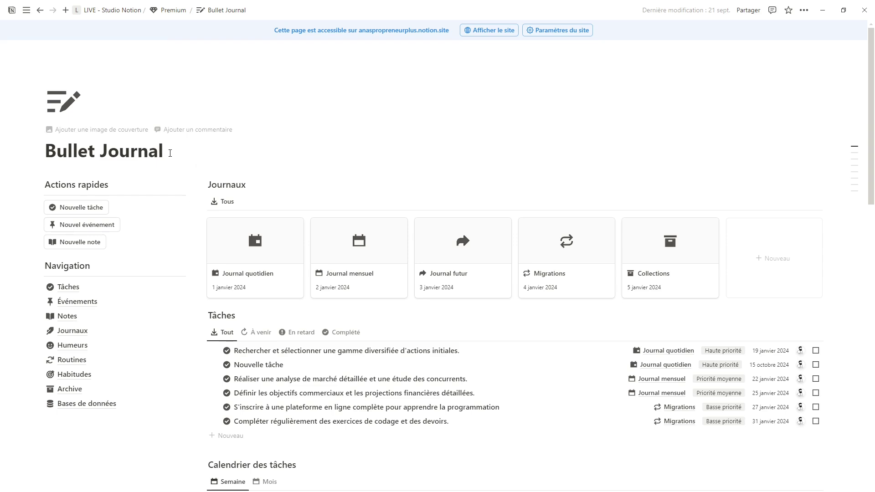